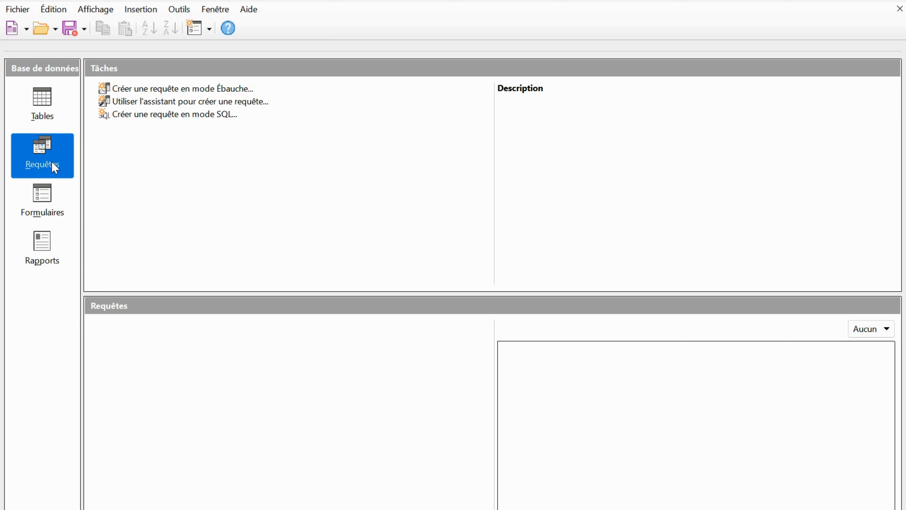
Create a query in design view and add the Animal, Paturage and Parcelle tables to it
click(235, 91)
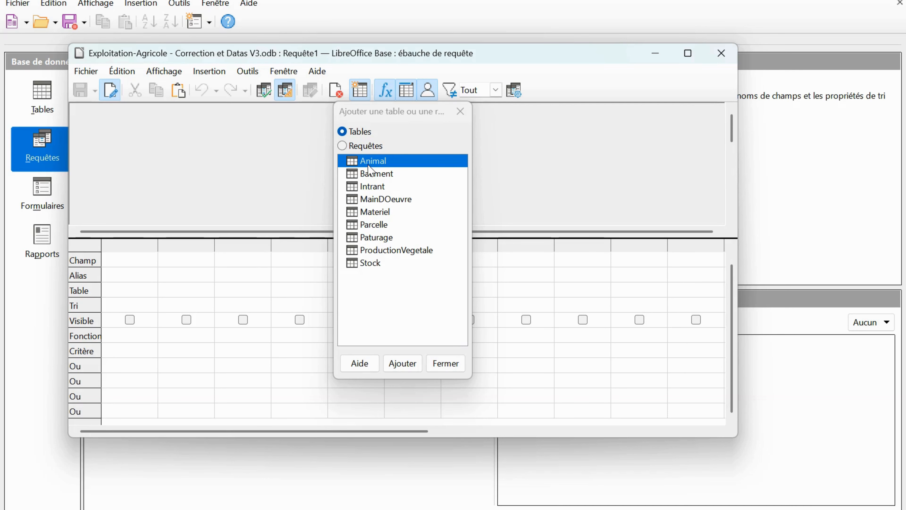
click(412, 363)
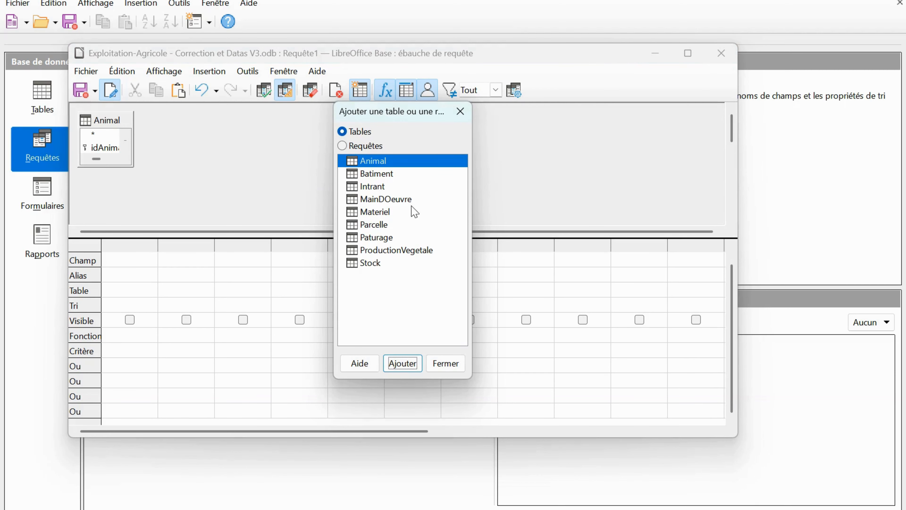
click(384, 237)
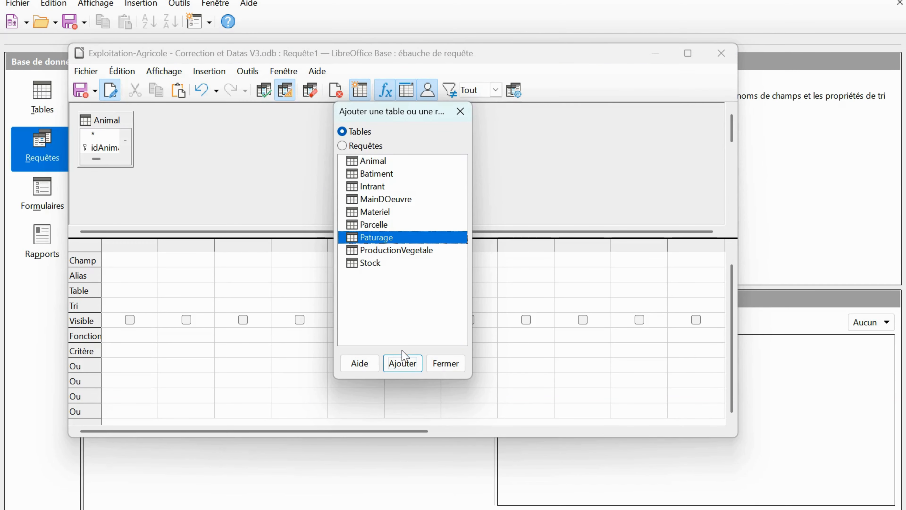
click(403, 364)
click(381, 224)
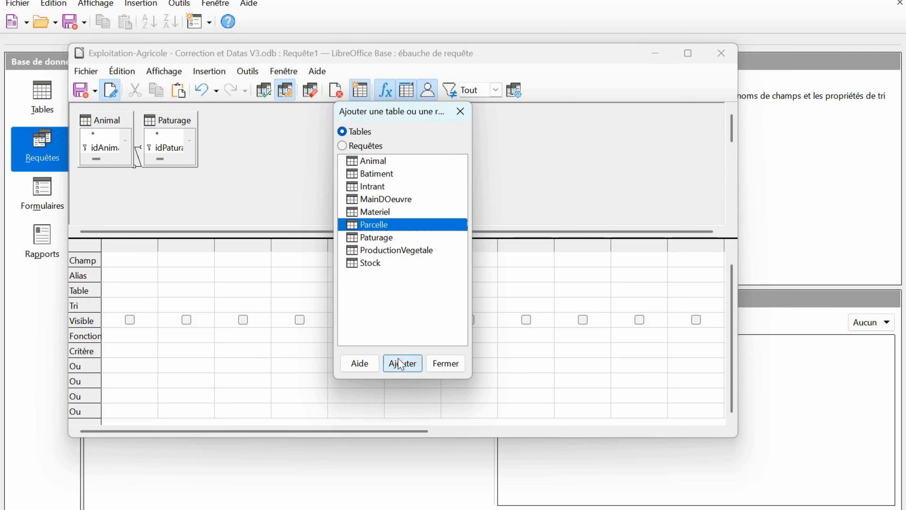
click(411, 361)
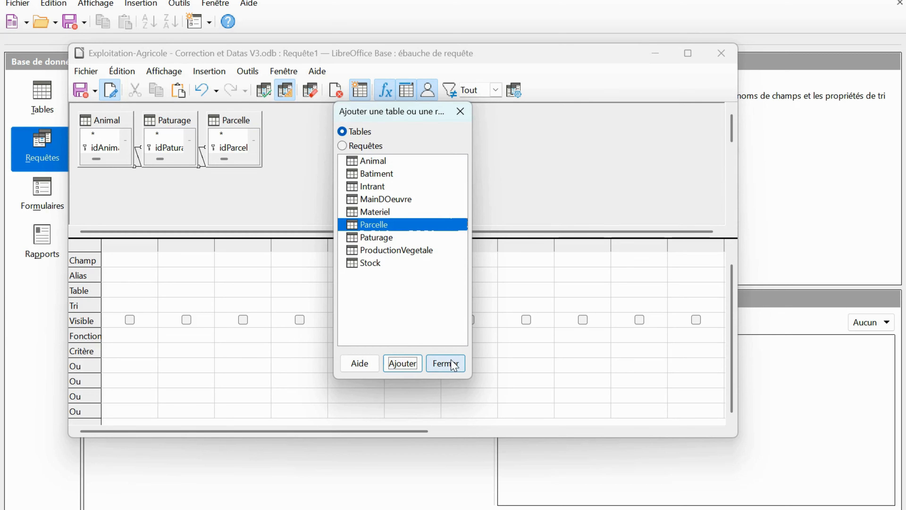
click(437, 363)
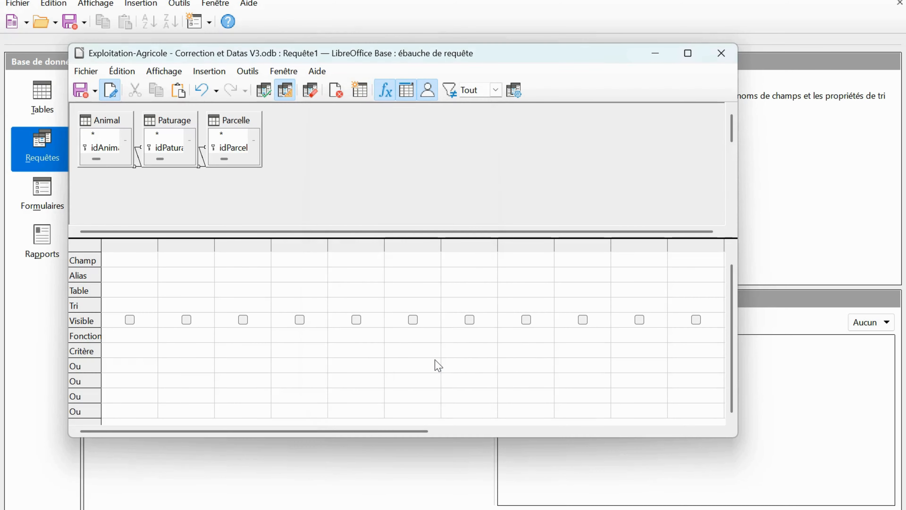
Maximize the query design window and spread the Animal, Paturage and Parcelle table boxes apart
click(687, 53)
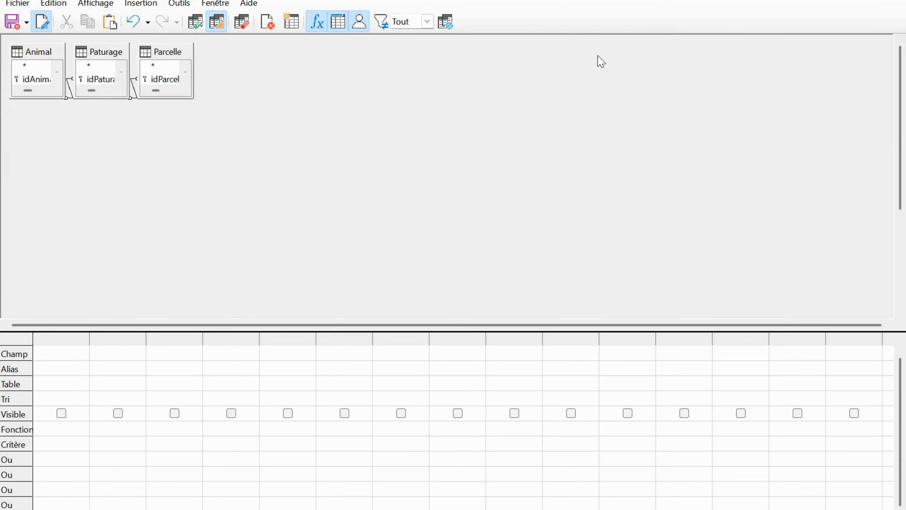
drag(172, 49, 415, 59)
drag(101, 51, 272, 64)
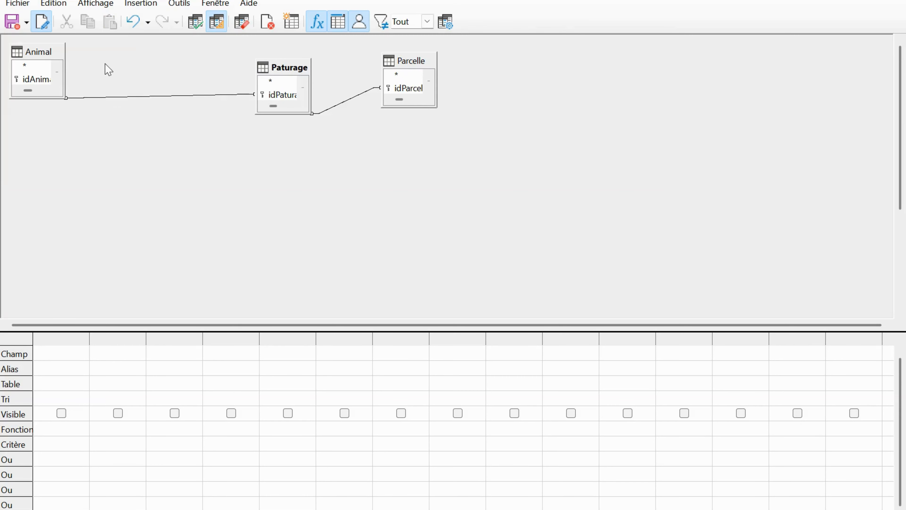
drag(47, 57, 128, 112)
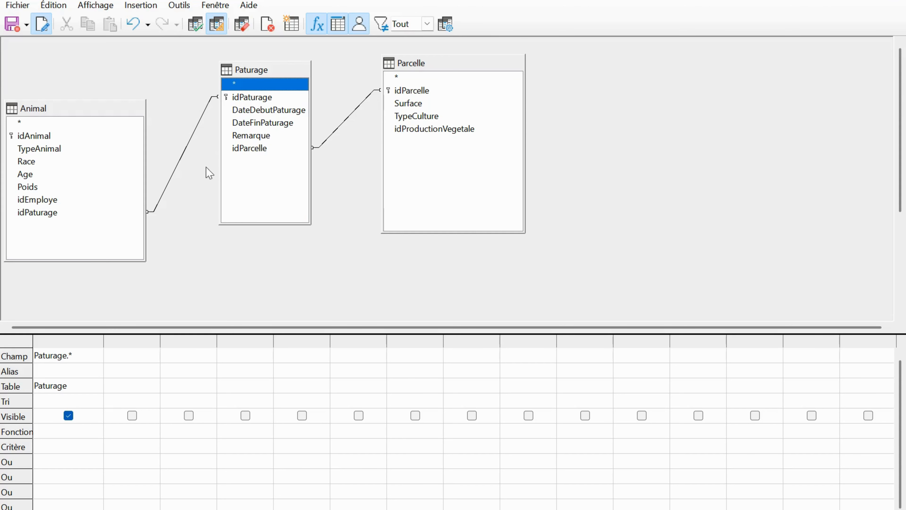
Add the TypeAnimal, Race, Age and Poids fields from the Animal table to the query
double_click(45, 149)
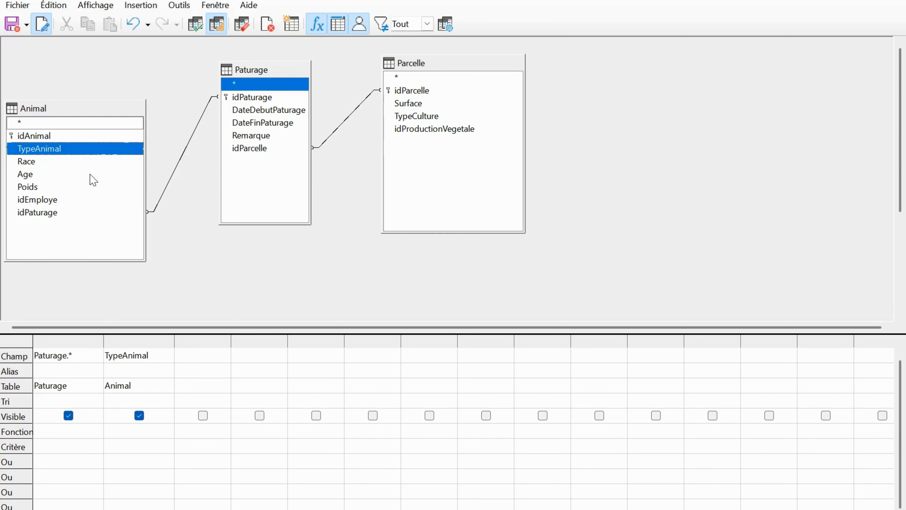
double_click(40, 162)
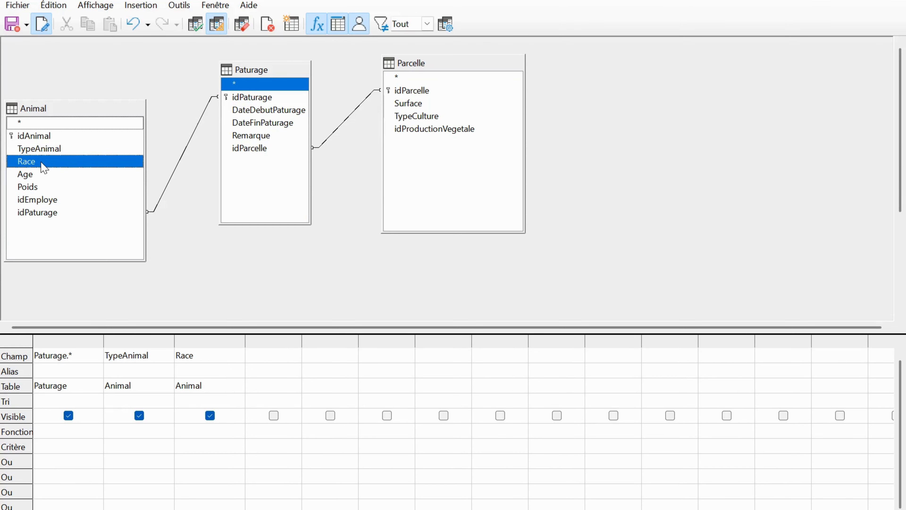
double_click(32, 174)
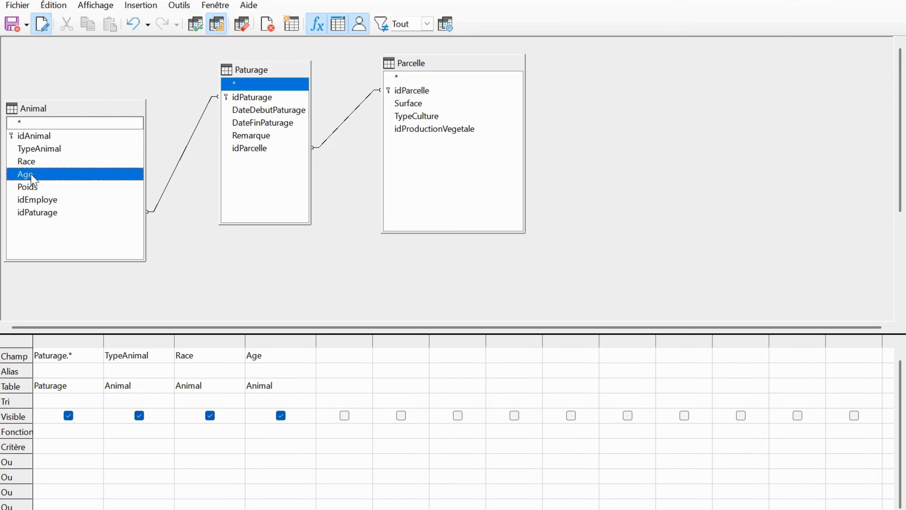
double_click(42, 188)
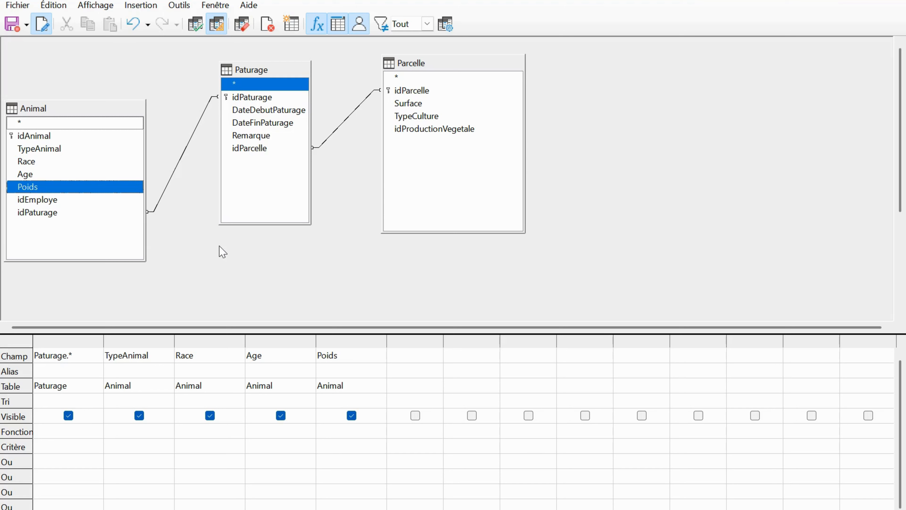
Add DateDebutPaturage from the Paturage table and idParcelle, Surface and TypeCulture from the Parcelle table to the query
click(71, 345)
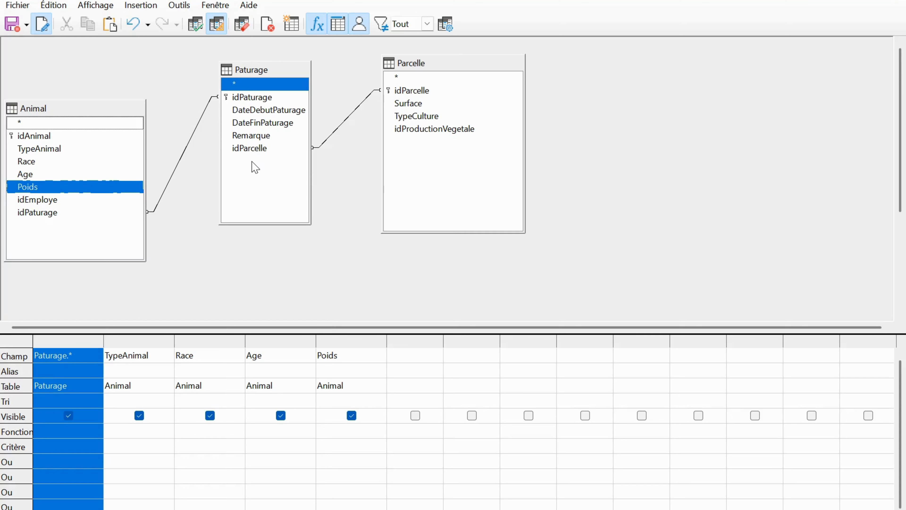
click(275, 197)
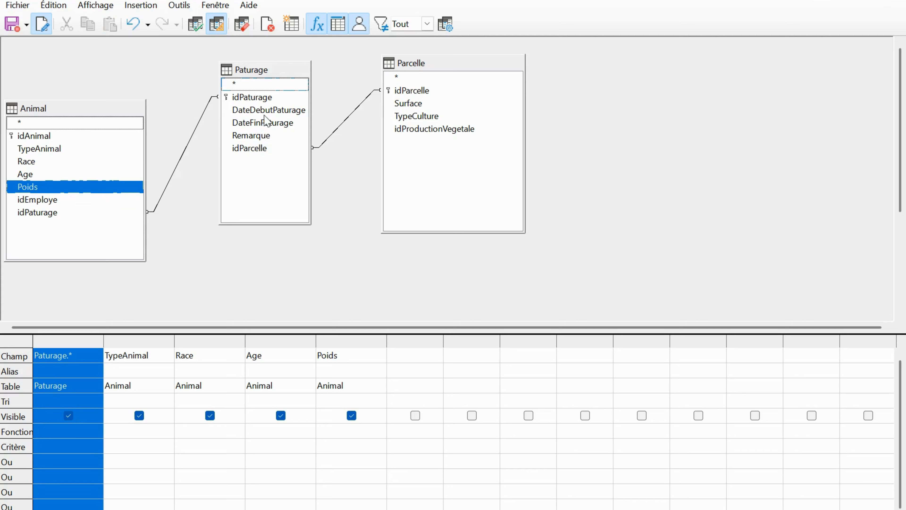
double_click(271, 110)
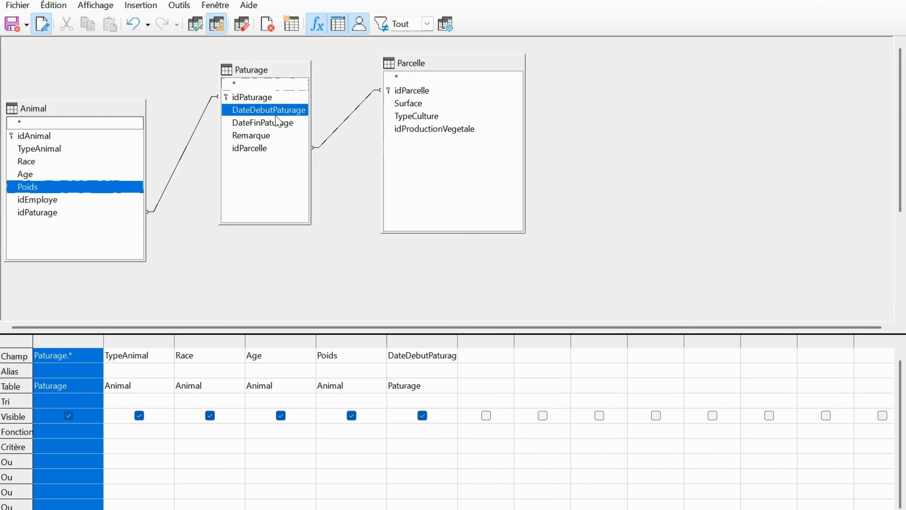
double_click(420, 95)
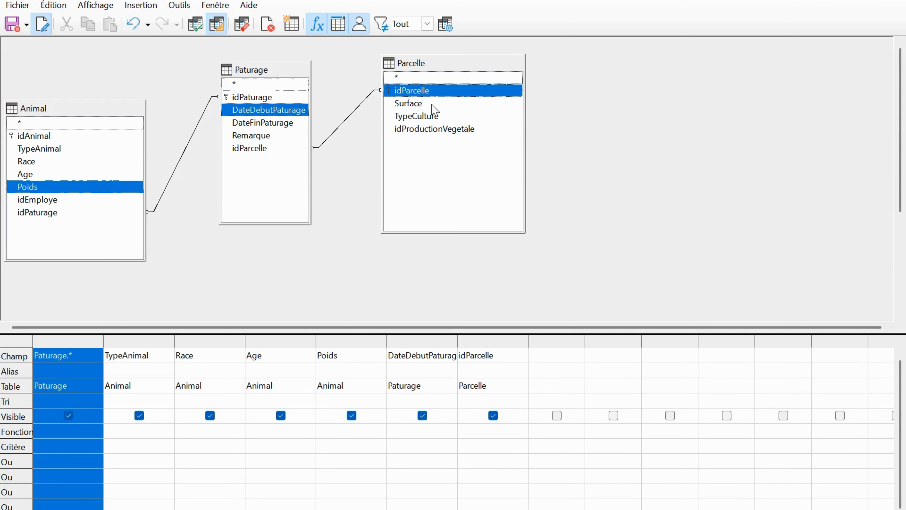
double_click(432, 106)
double_click(445, 119)
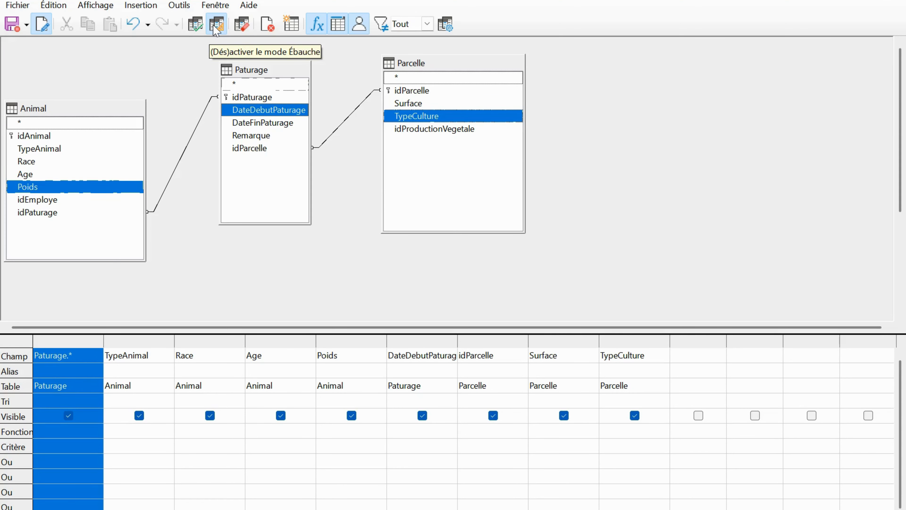
Run the query, and rerun it with the Paturage.* column deleted from the design grid
click(197, 28)
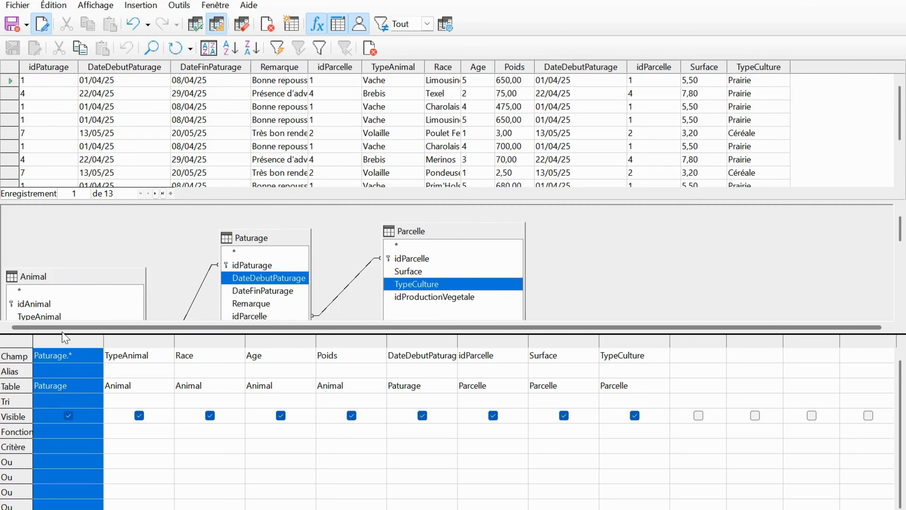
right_click(63, 343)
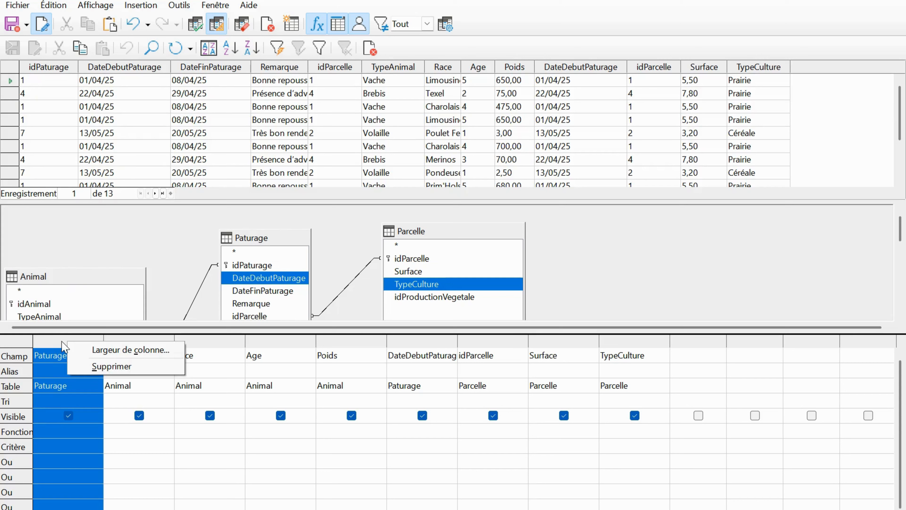
click(89, 366)
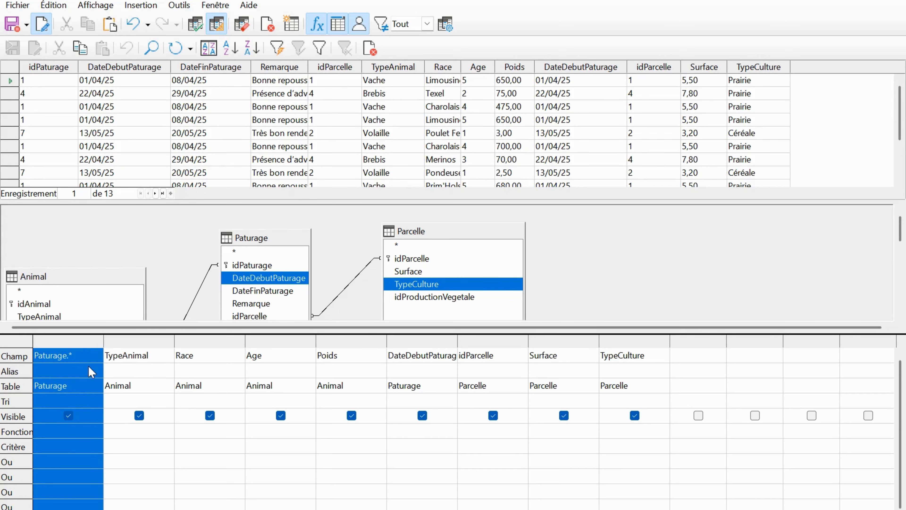
click(197, 25)
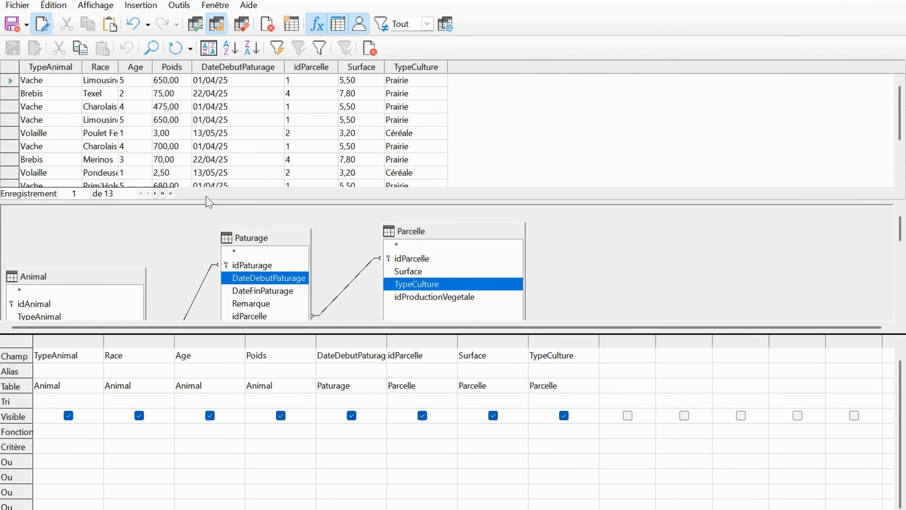
Enlarge the results area, and rerun the query with the idParcelle field hidden from the output
drag(206, 203, 202, 256)
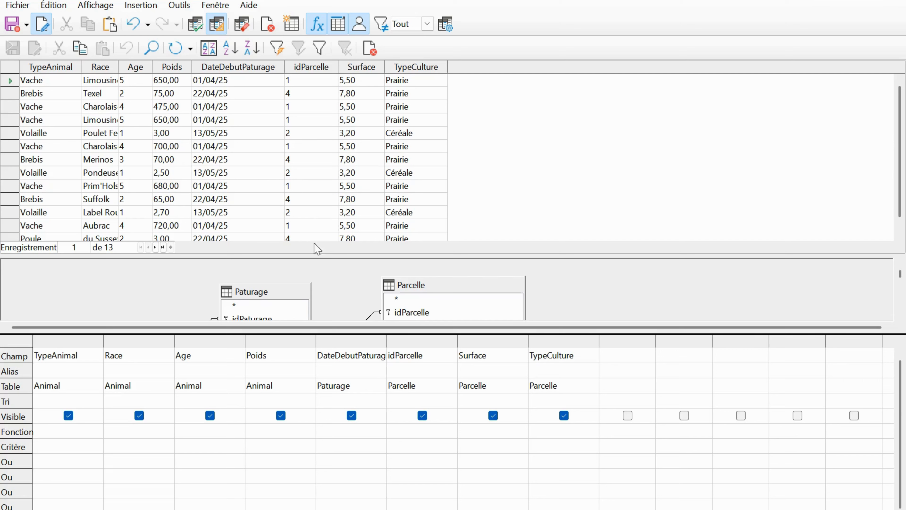
drag(339, 255, 344, 296)
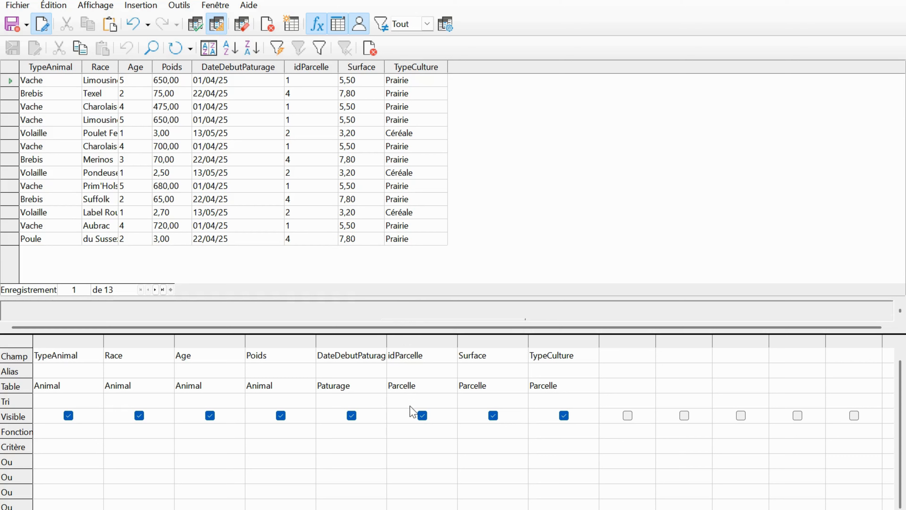
click(423, 415)
click(196, 24)
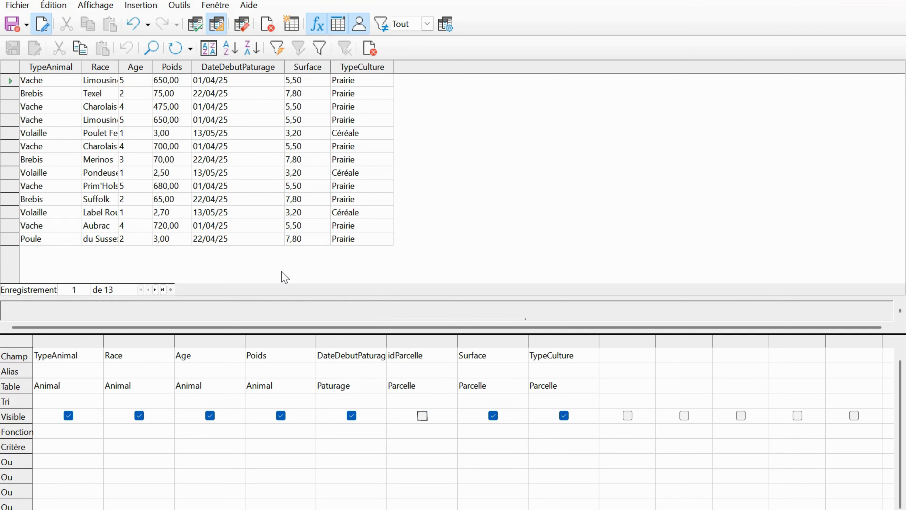
Close the query design and save the query as "Requête Animaux sur Paturages"
click(370, 50)
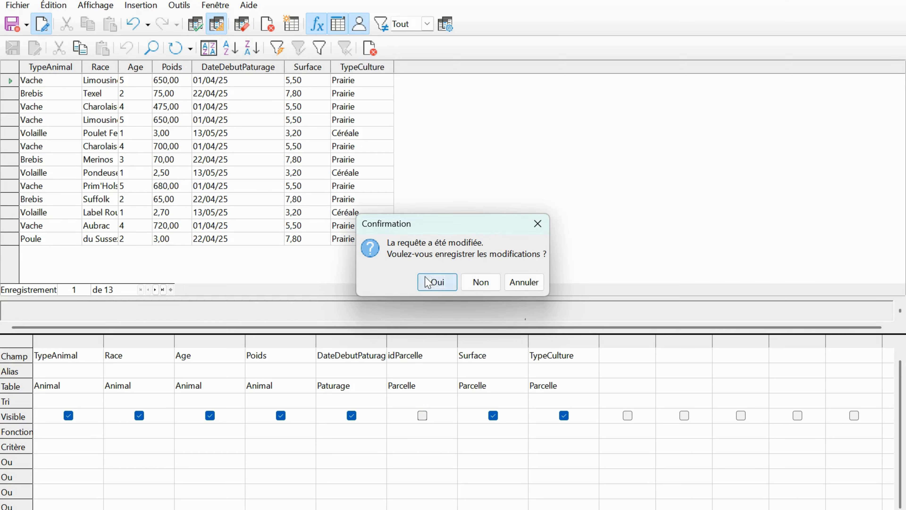
click(437, 282)
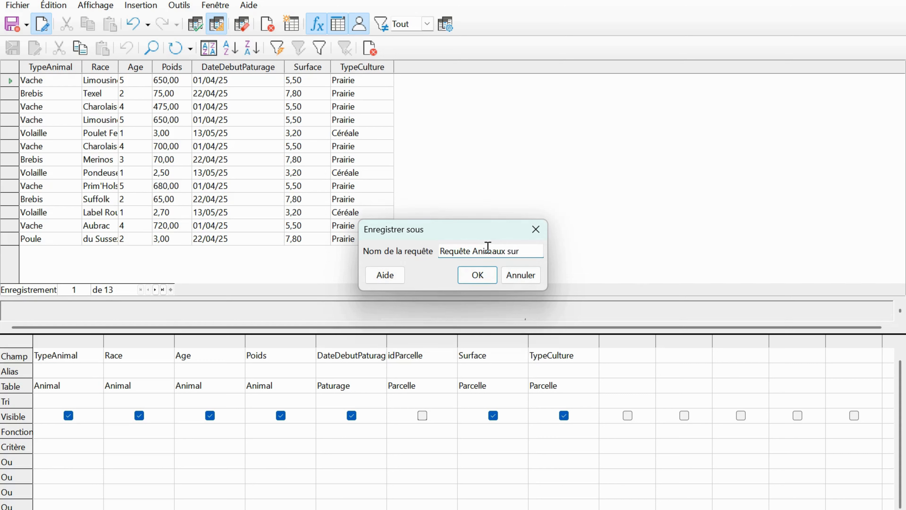
text(ages)
click(486, 280)
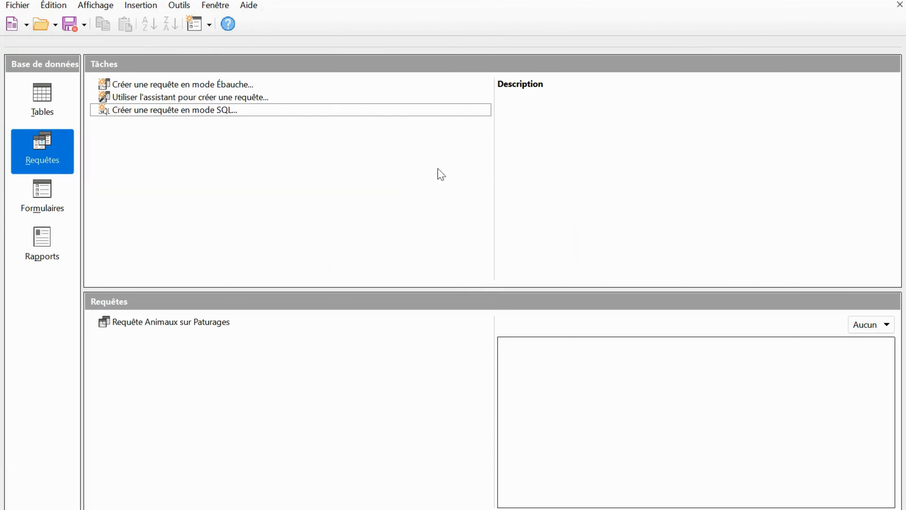
Open the saved query "Requête Animaux sur Paturages" to check its records, and close the result window
click(207, 326)
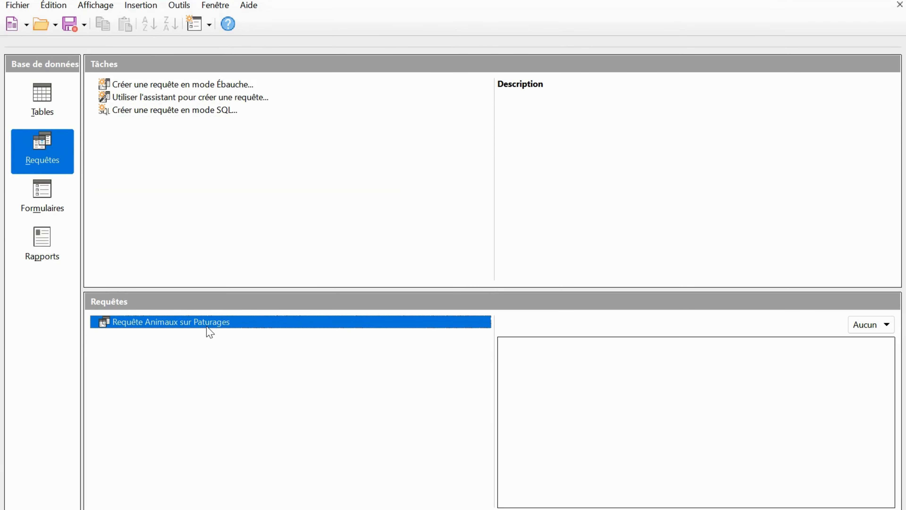
double_click(229, 320)
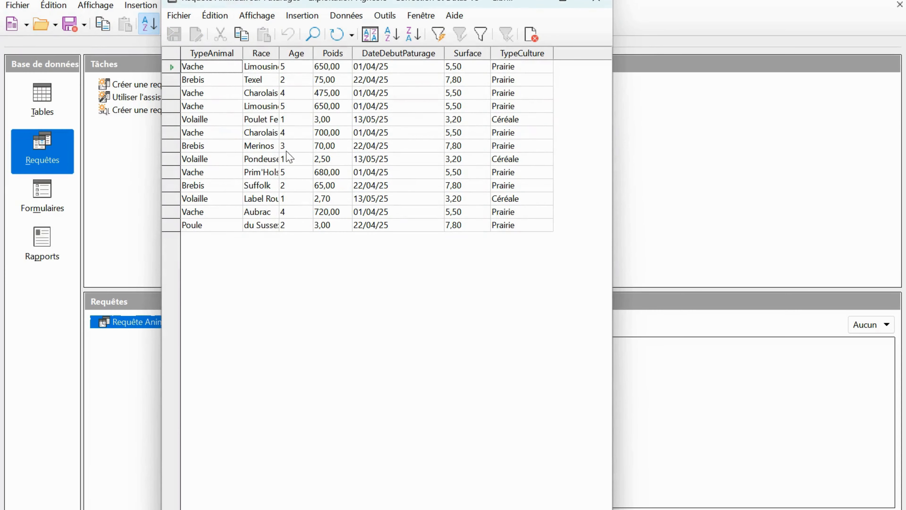
click(596, 1)
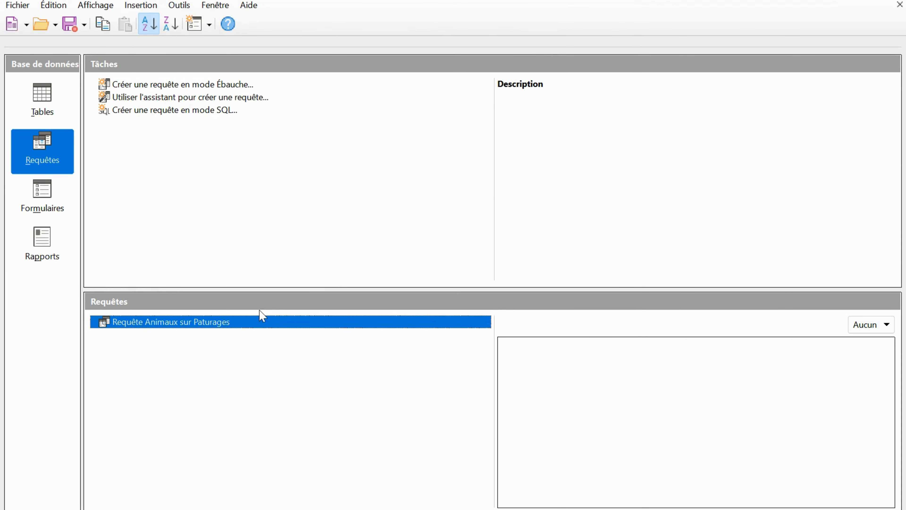
Open the query "Requête Animaux sur Paturages" in design view for editing
right_click(249, 320)
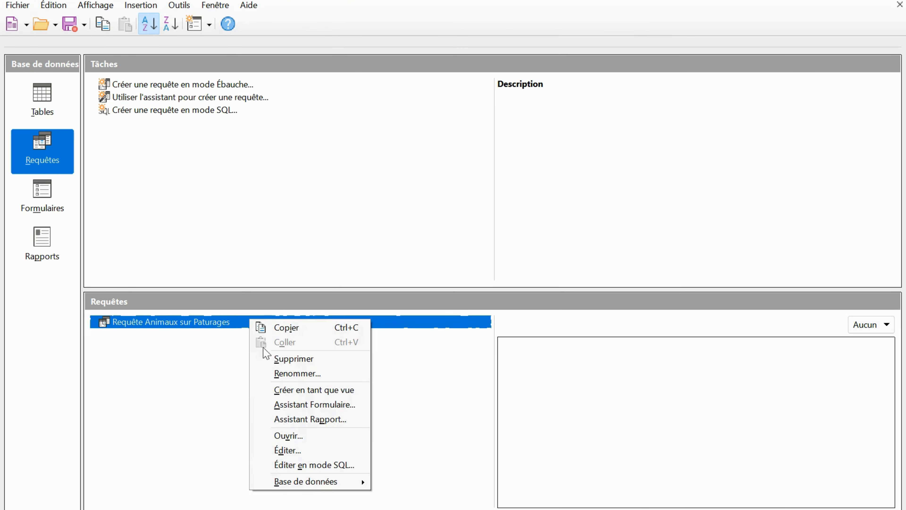
click(303, 449)
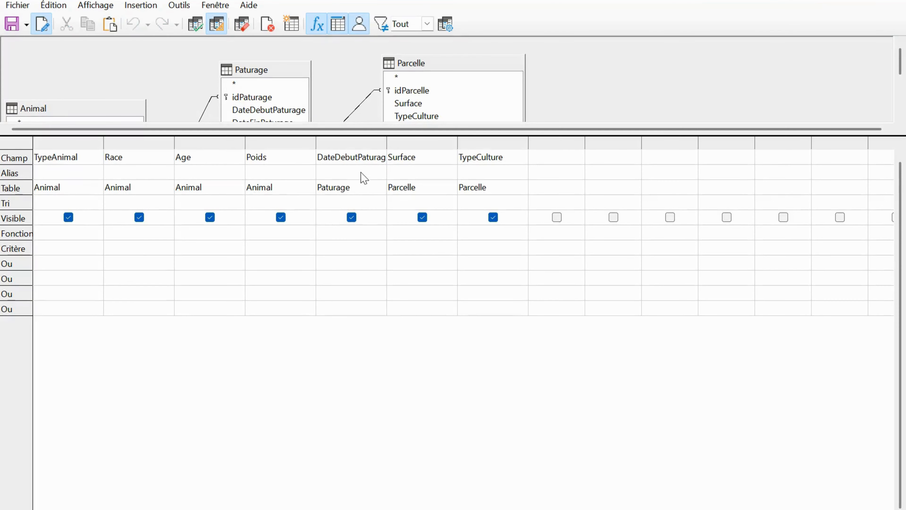